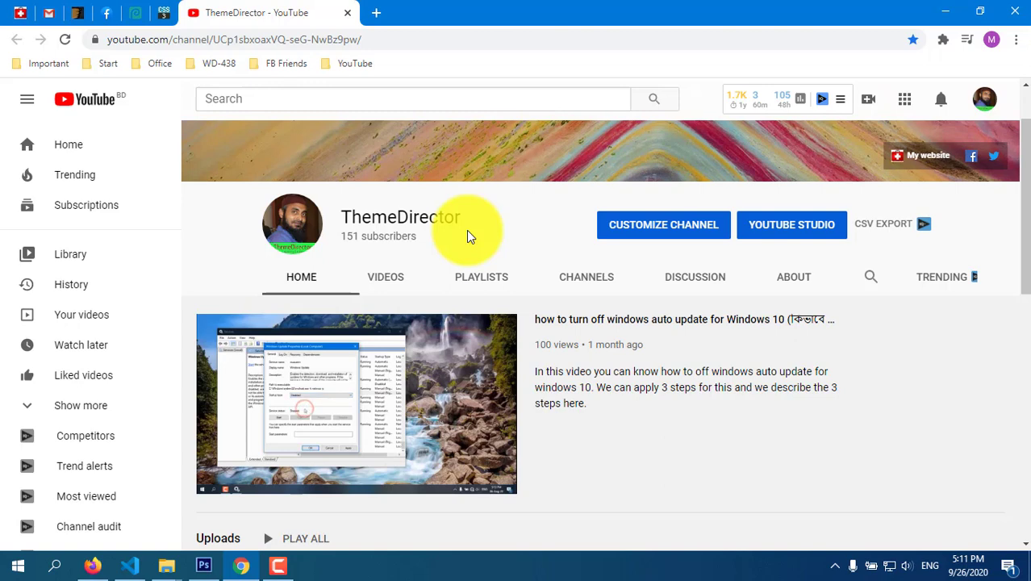
Highlight the channel's 151 subscribers count, then open Channel in YouTube Studio's Settings.
{"action": "triple_click", "coordinate": [338, 235]}
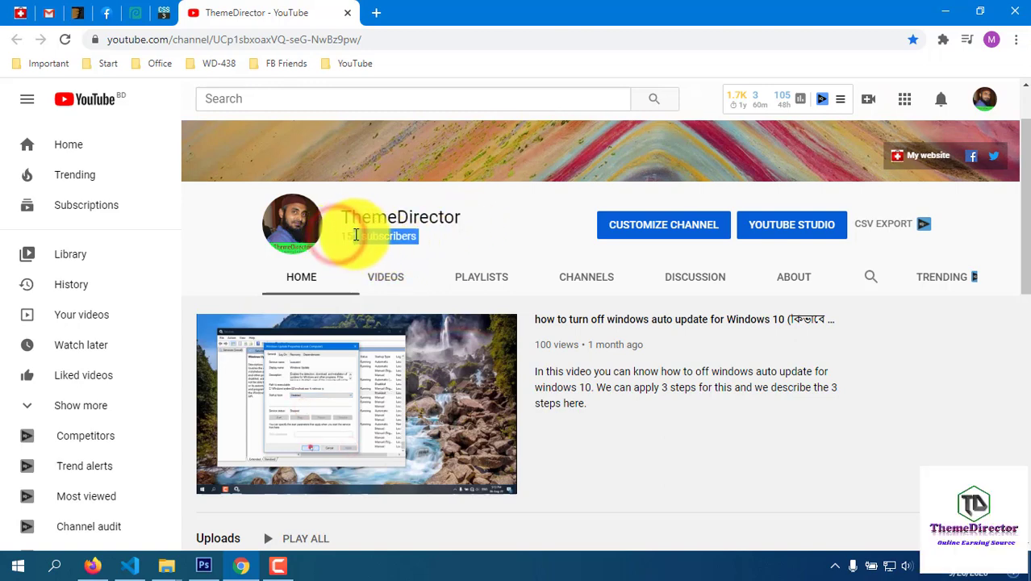
{"action": "left_click", "coordinate": [339, 233]}
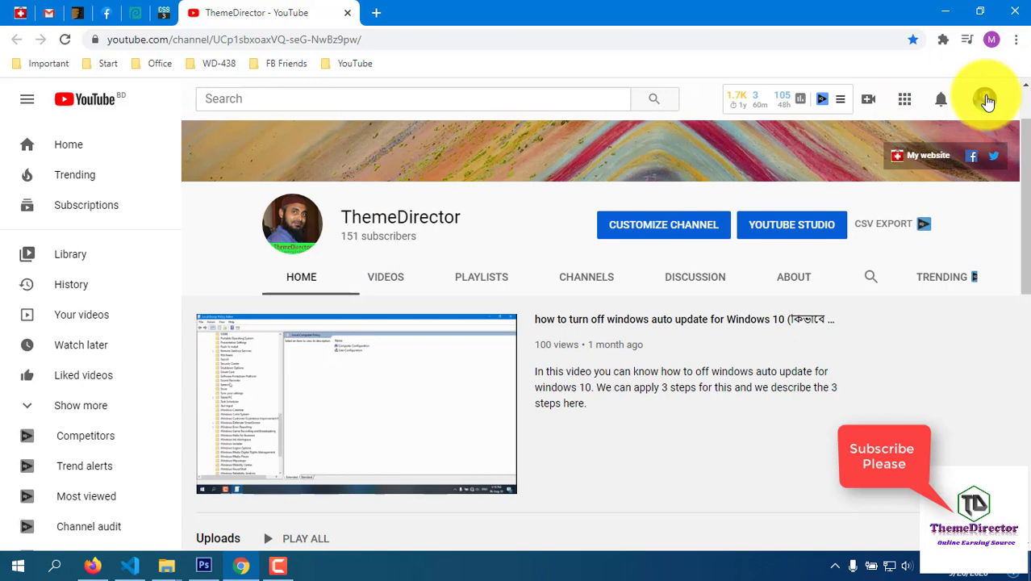
{"action": "left_click", "coordinate": [986, 100]}
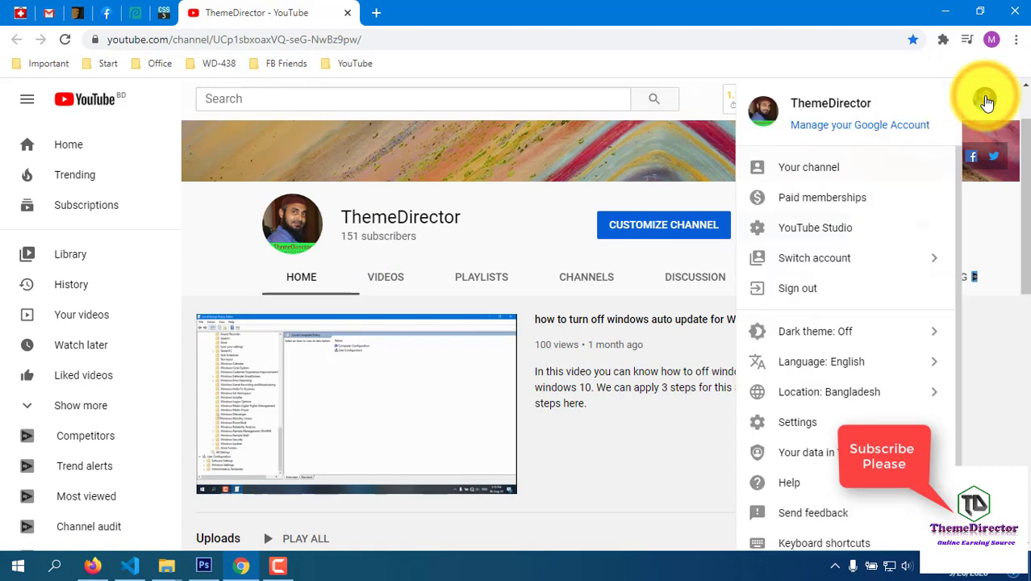
{"action": "left_click", "coordinate": [818, 234]}
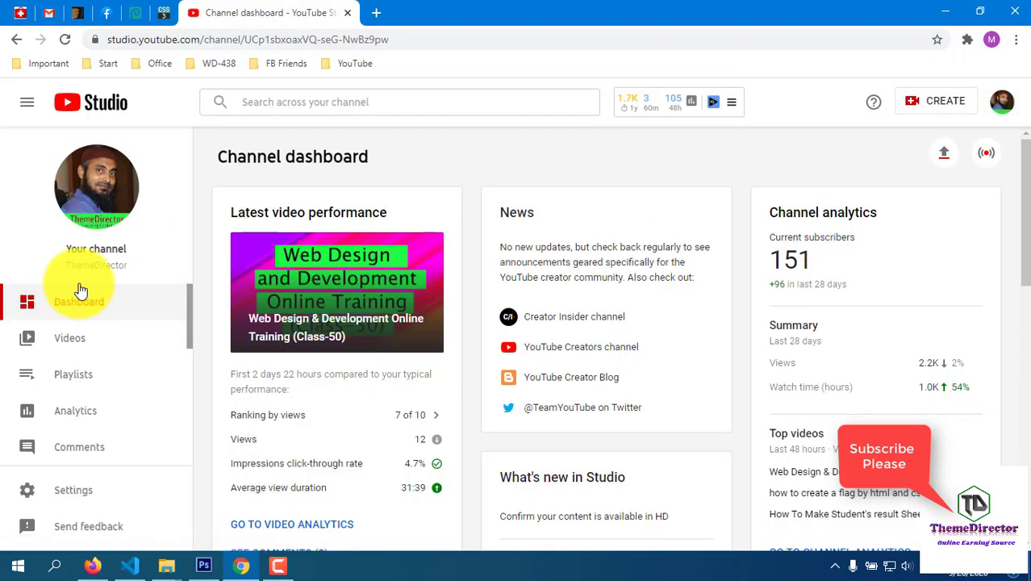
{"action": "left_click", "coordinate": [65, 492]}
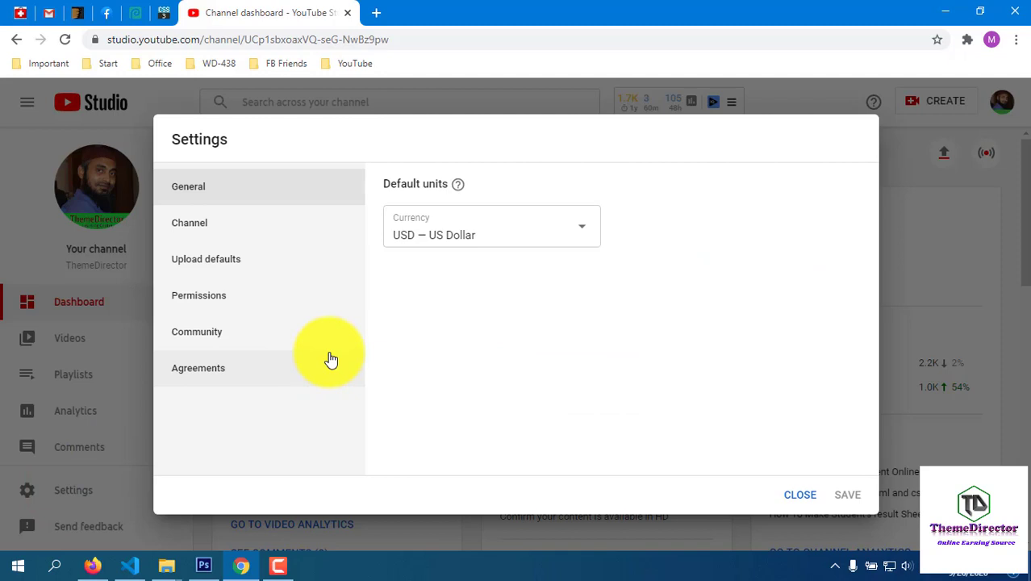
{"action": "left_click", "coordinate": [192, 232]}
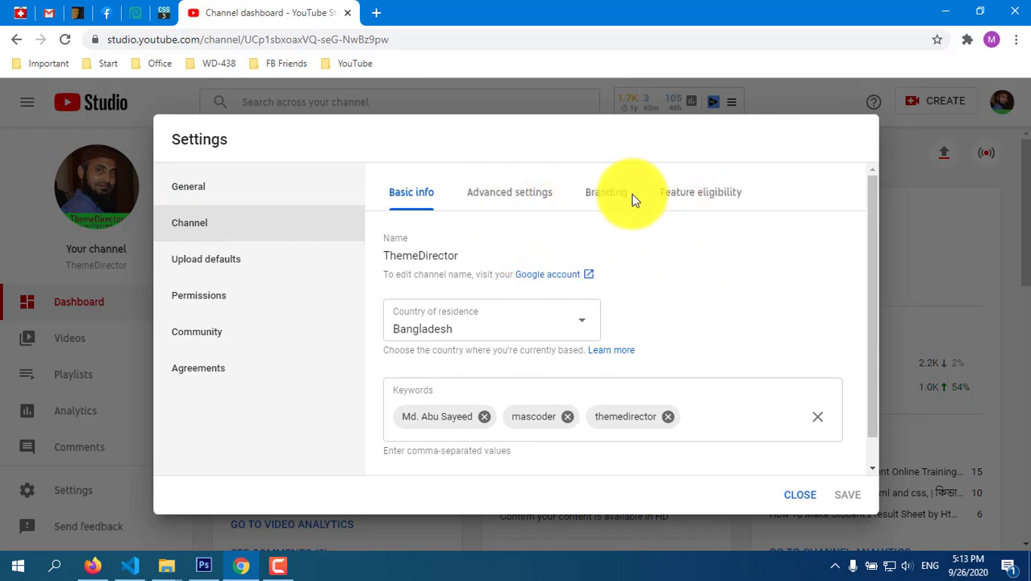
In Advanced settings, uncheck 'Display the number of people subscribed to my channel' and save.
{"action": "left_click", "coordinate": [502, 196]}
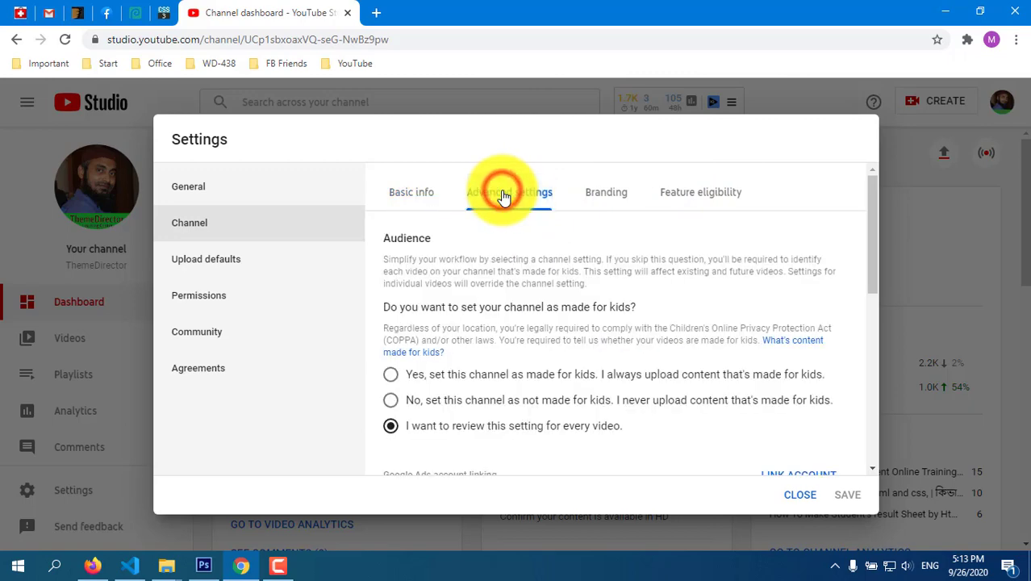
{"action": "scroll", "coordinate": [564, 304], "scroll_direction": "down", "scroll_amount": 2}
{"action": "scroll", "coordinate": [564, 302], "scroll_direction": "down", "scroll_amount": 2}
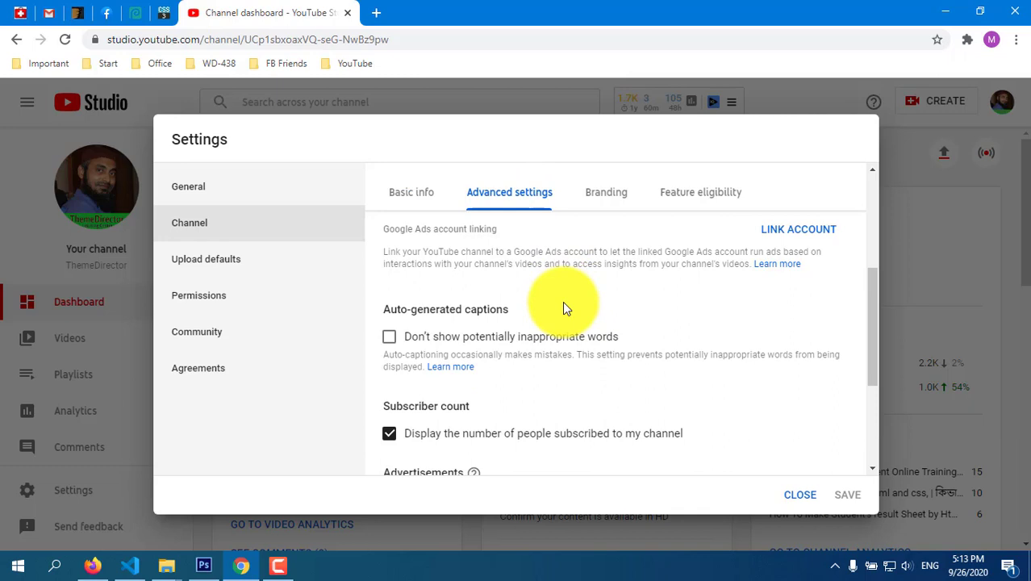
{"action": "scroll", "coordinate": [564, 303], "scroll_direction": "down", "scroll_amount": 2}
{"action": "scroll", "coordinate": [565, 307], "scroll_direction": "down", "scroll_amount": 1}
{"action": "scroll", "coordinate": [562, 301], "scroll_direction": "up", "scroll_amount": 1}
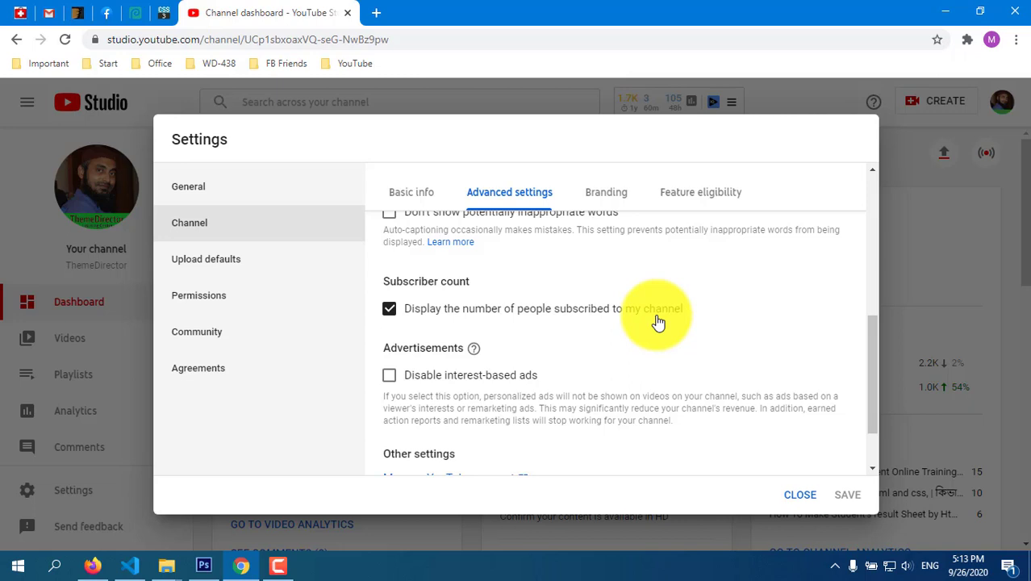
{"action": "left_click", "coordinate": [390, 311]}
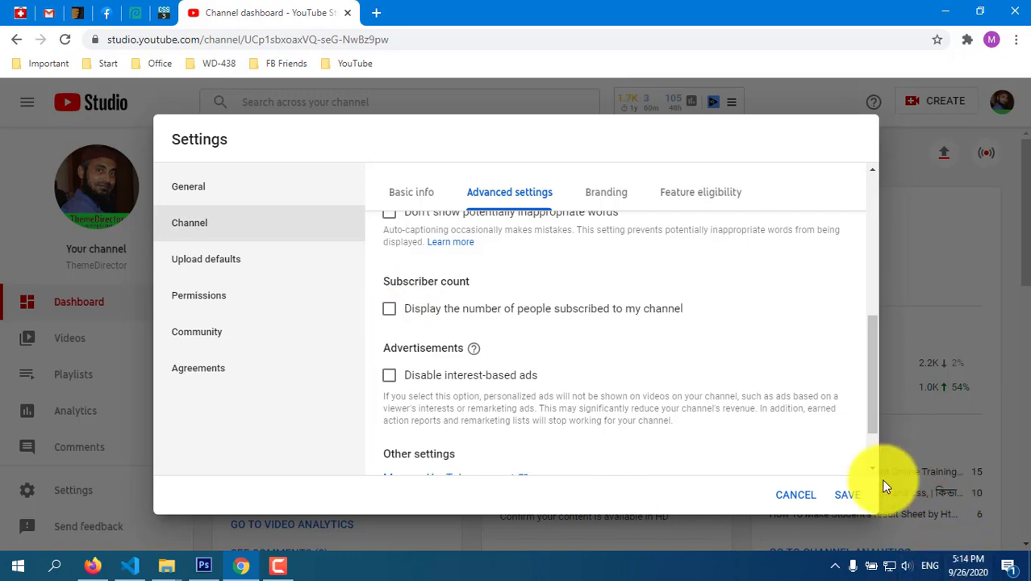
{"action": "left_click", "coordinate": [848, 496]}
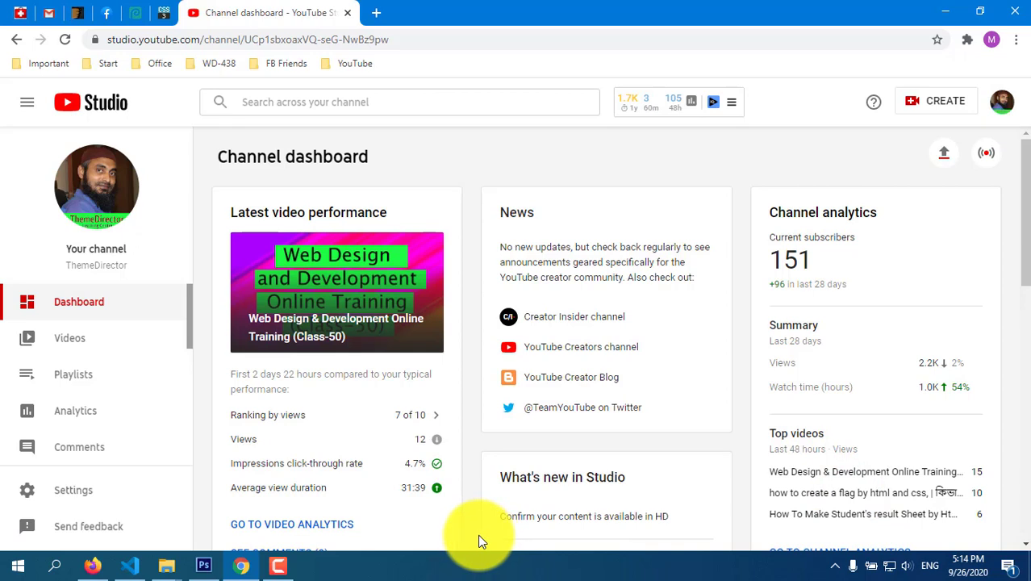
Open the ThemeDirector channel page on YouTube in a new tab to check the count is hidden.
{"action": "left_click", "coordinate": [80, 199]}
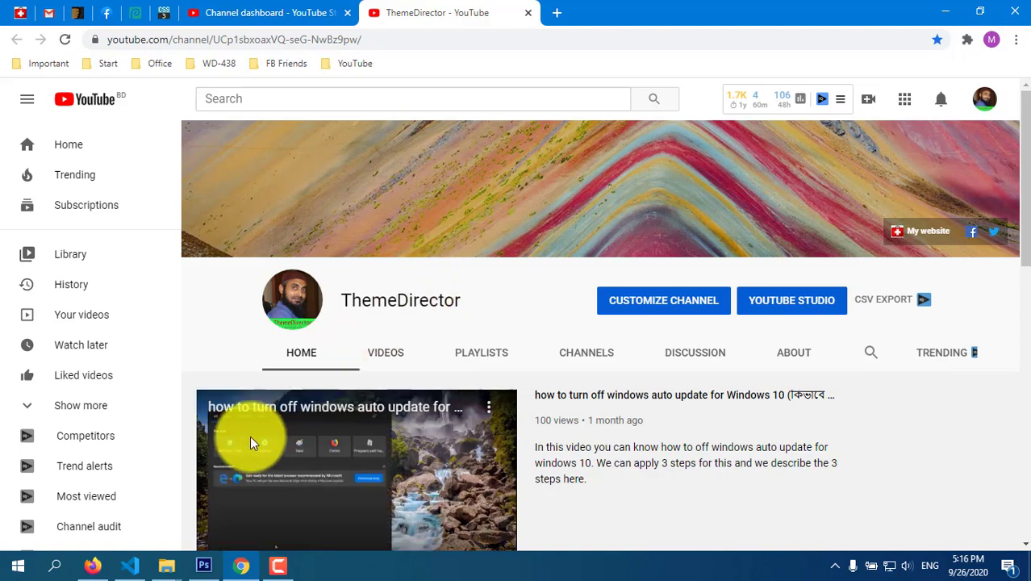
{"action": "left_click", "coordinate": [94, 565]}
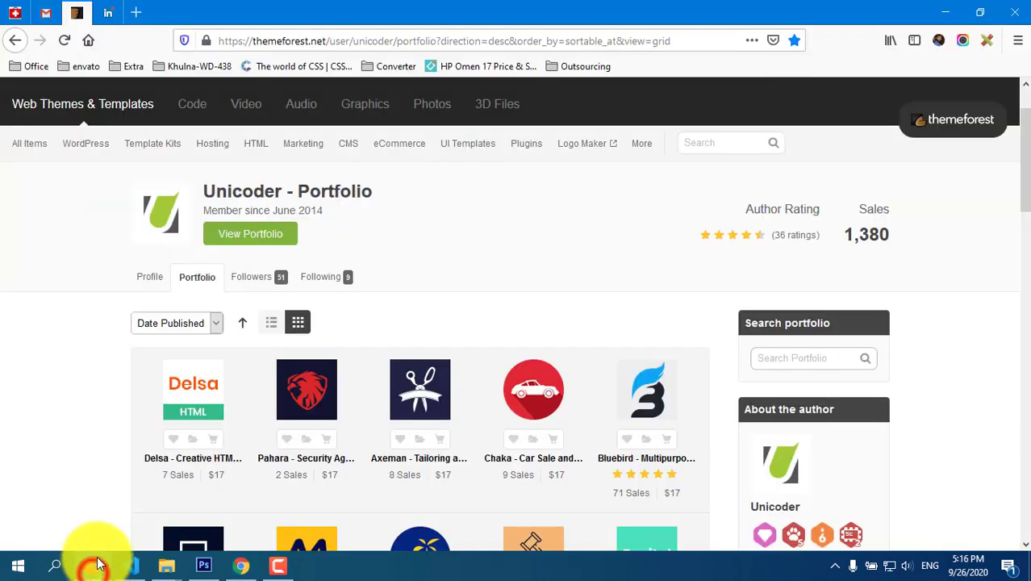
{"action": "left_click", "coordinate": [134, 12]}
{"action": "left_click", "coordinate": [202, 241]}
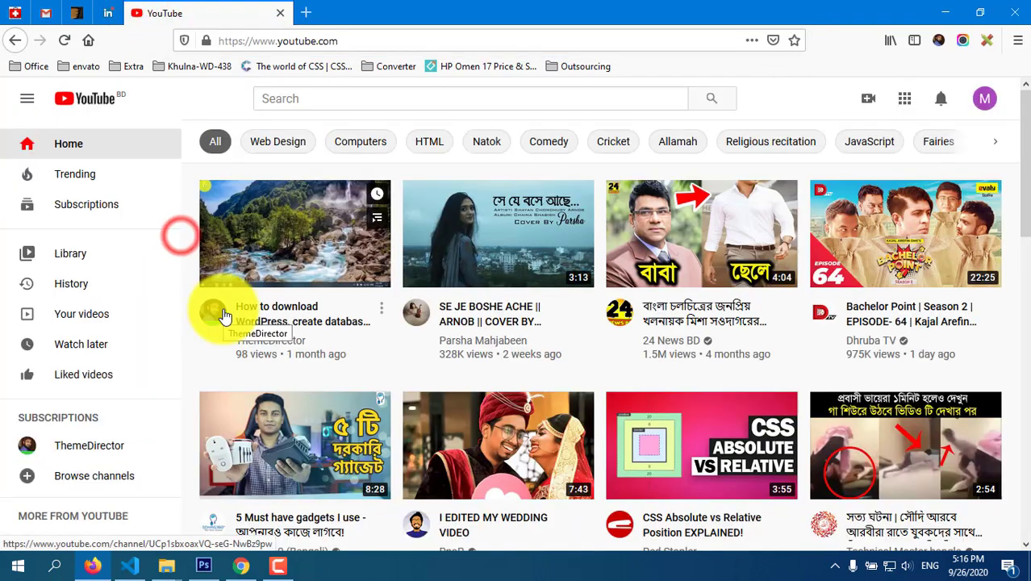
{"action": "mouse_move", "coordinate": [295, 233]}
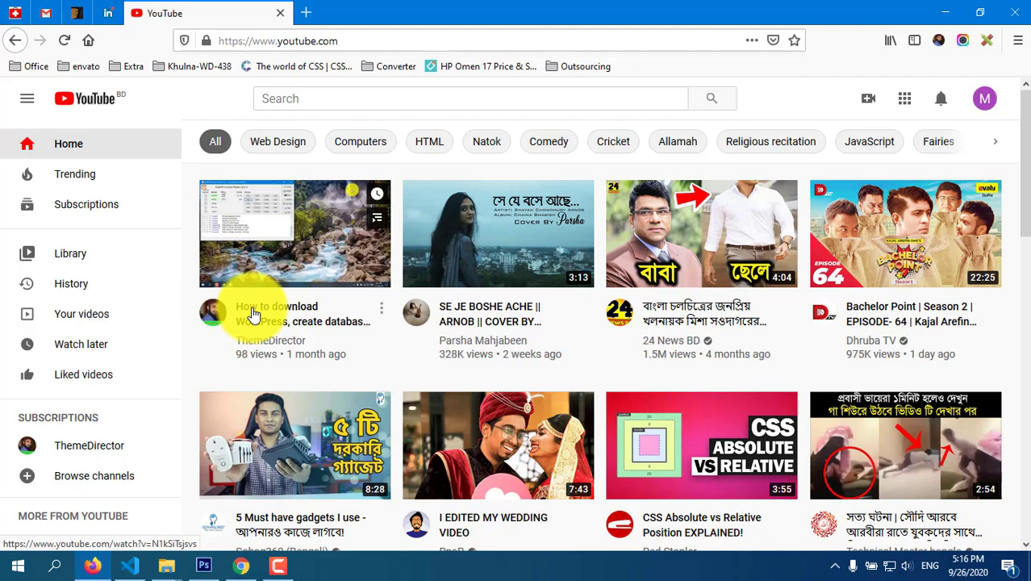
{"action": "left_click", "coordinate": [246, 309]}
{"action": "scroll", "coordinate": [155, 407], "scroll_direction": "down", "scroll_amount": 2}
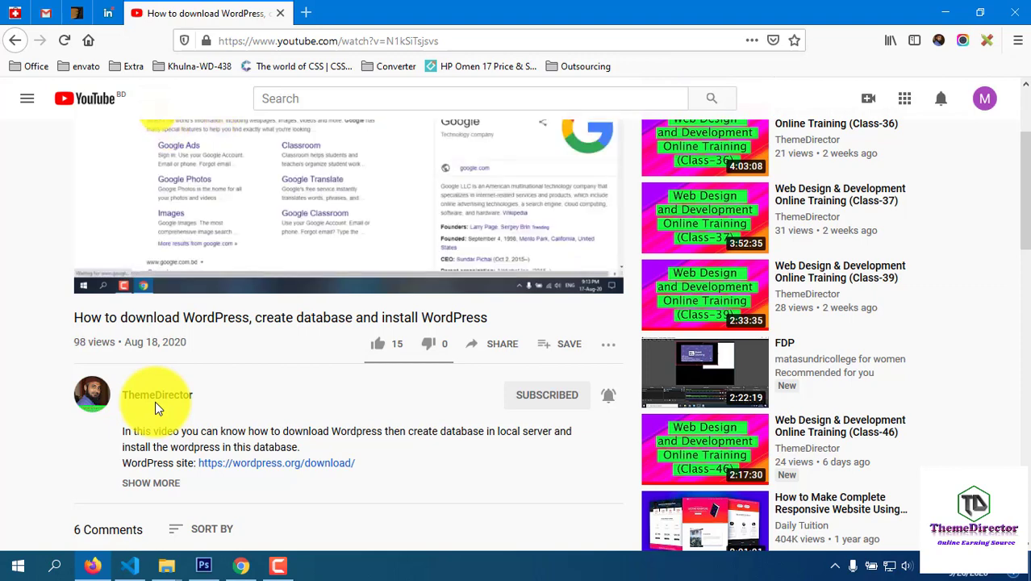
{"action": "left_click", "coordinate": [243, 568]}
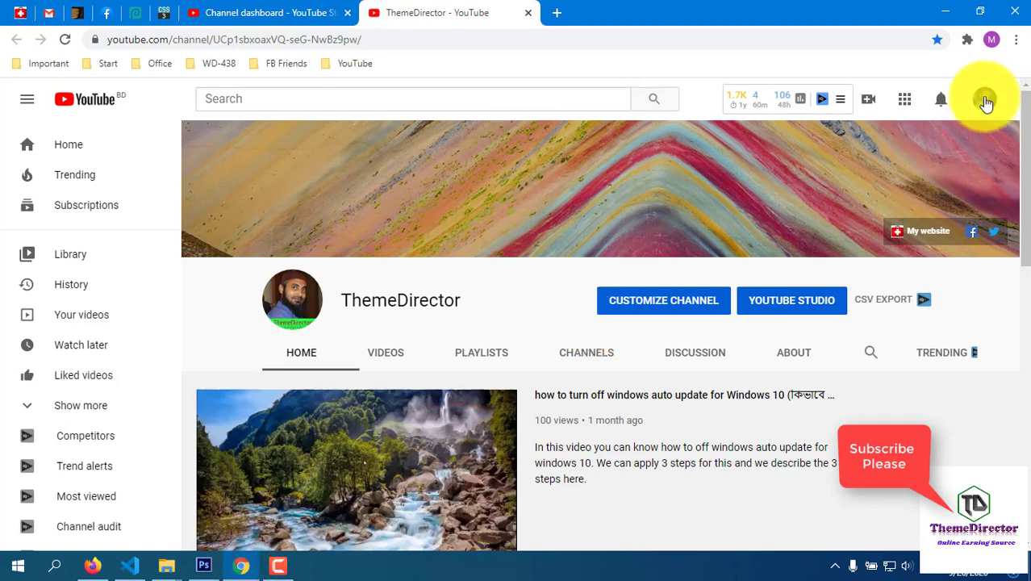
Go from the avatar menu to YouTube Studio and open its Settings dialog.
{"action": "left_click", "coordinate": [985, 101]}
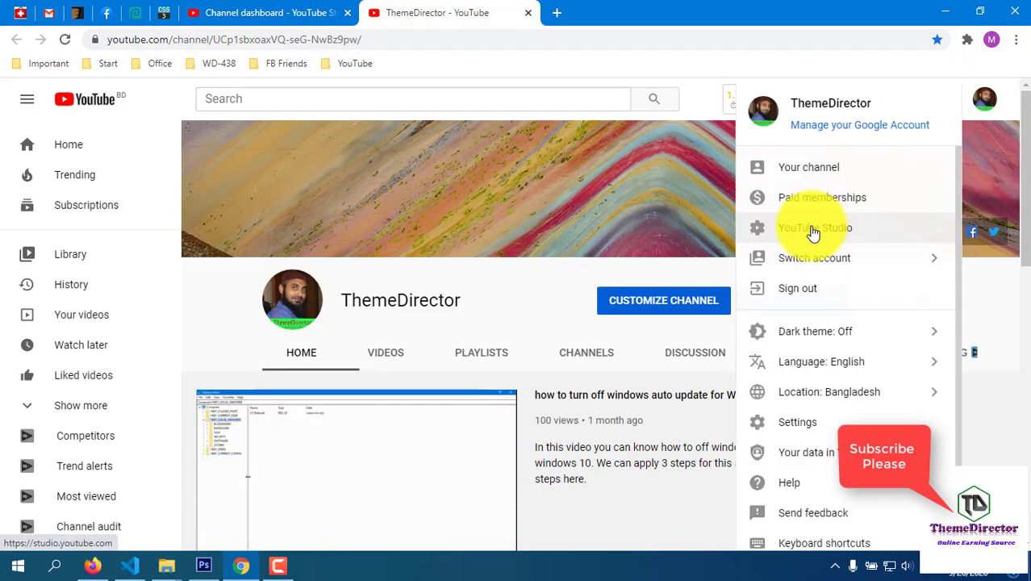
{"action": "left_click", "coordinate": [813, 230]}
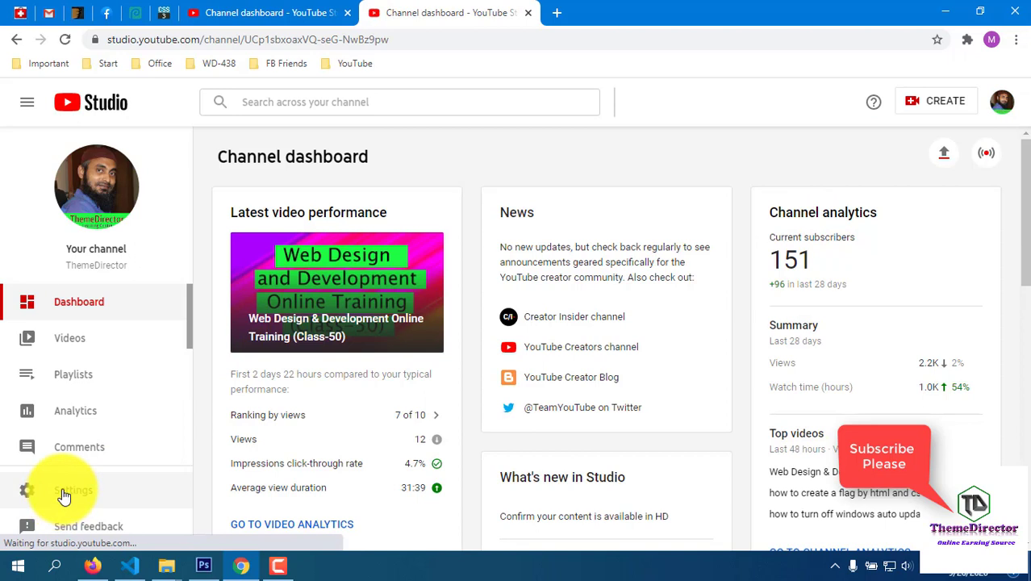
{"action": "left_click", "coordinate": [65, 495]}
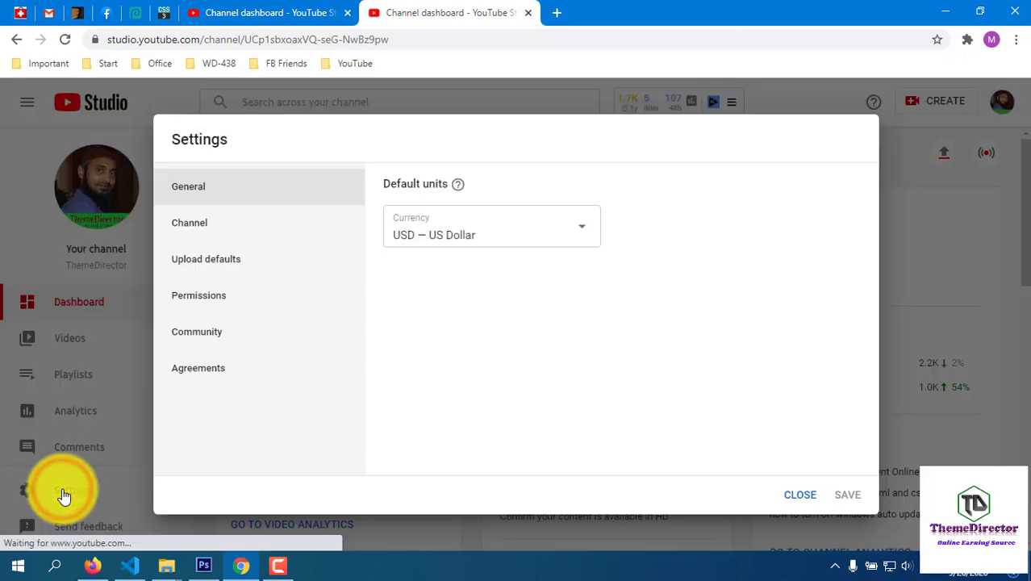
Under Channel > Advanced settings, re-check 'Display the number of people subscribed to my channel' and save.
{"action": "left_click", "coordinate": [190, 228]}
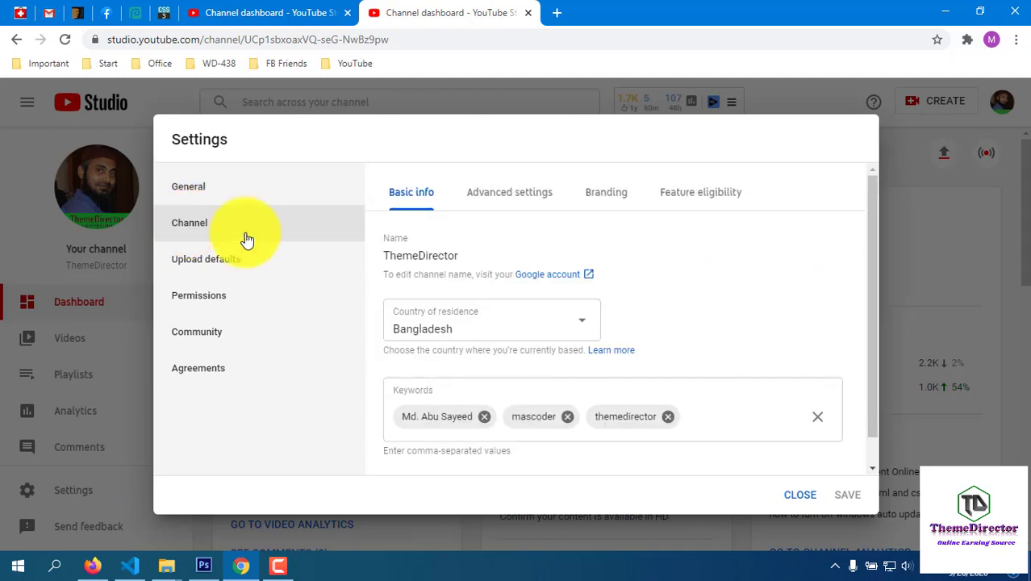
{"action": "left_click", "coordinate": [520, 195]}
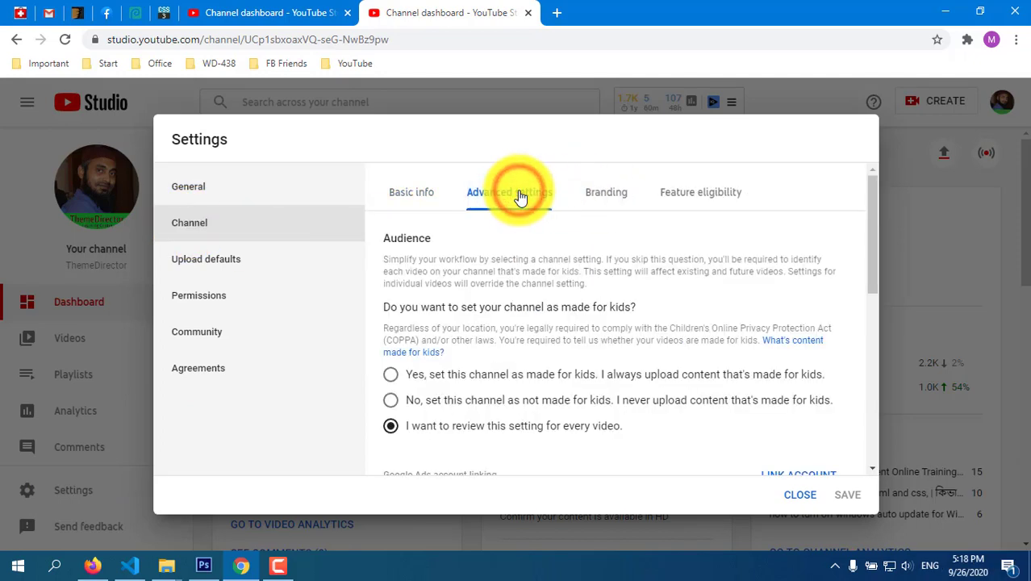
{"action": "scroll", "coordinate": [570, 355], "scroll_direction": "down", "scroll_amount": 2}
{"action": "scroll", "coordinate": [570, 331], "scroll_direction": "down", "scroll_amount": 5}
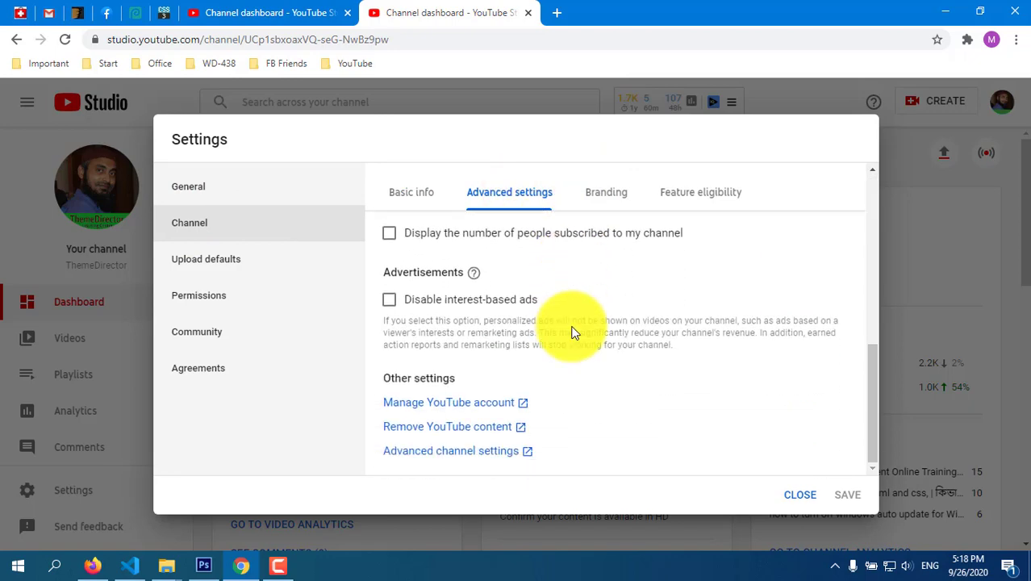
{"action": "scroll", "coordinate": [484, 328], "scroll_direction": "up", "scroll_amount": 1}
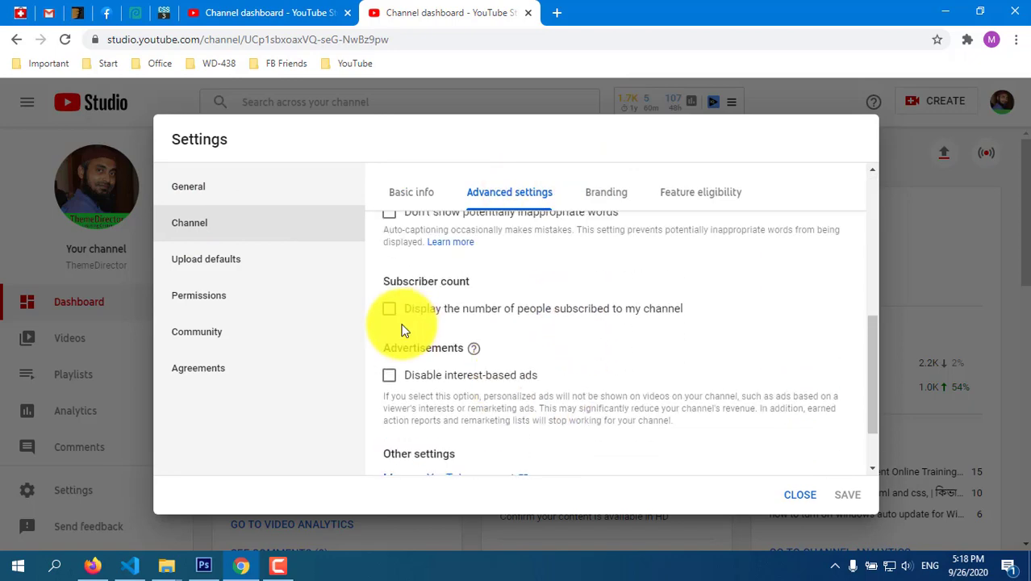
{"action": "left_click", "coordinate": [391, 311]}
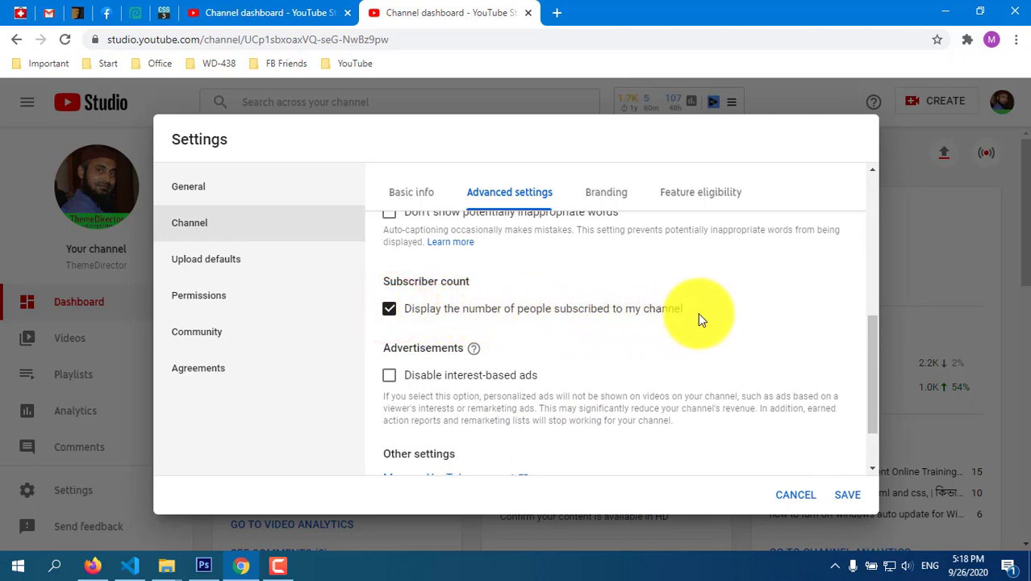
{"action": "left_click", "coordinate": [847, 494]}
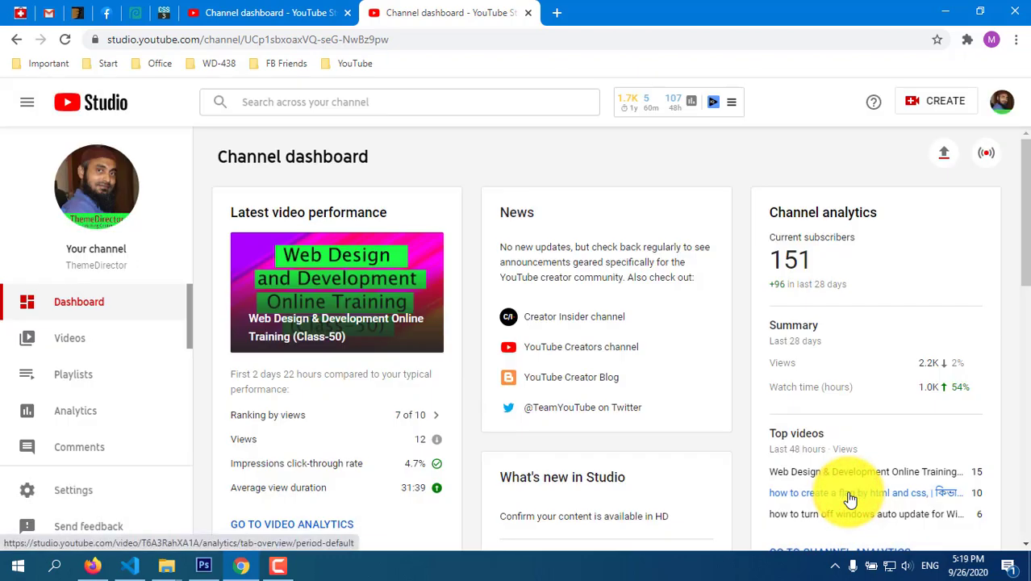
Reload the WordPress video page in Firefox and highlight the restored '151 subscribers' count.
{"action": "left_click", "coordinate": [96, 568]}
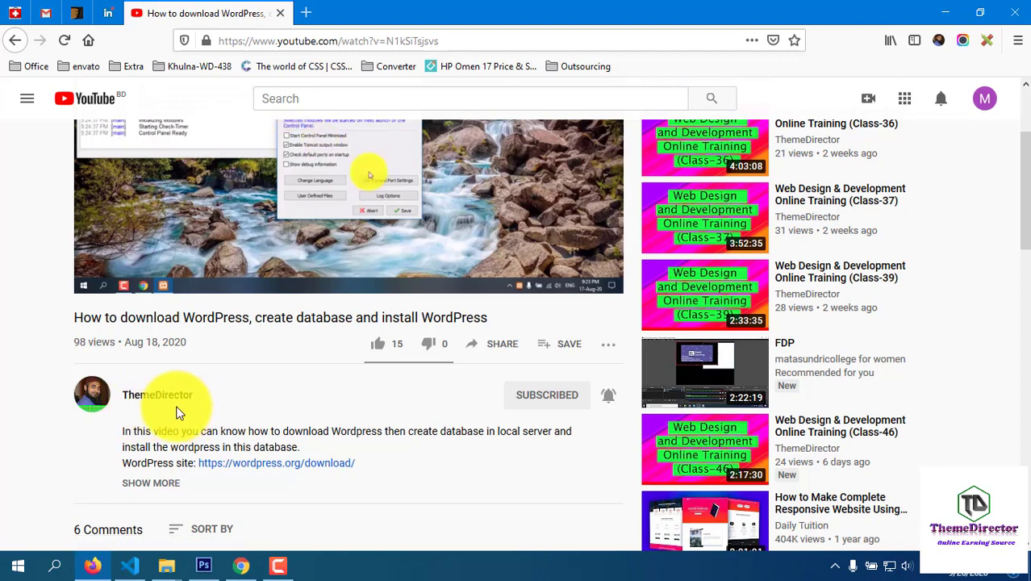
{"action": "left_click", "coordinate": [64, 44]}
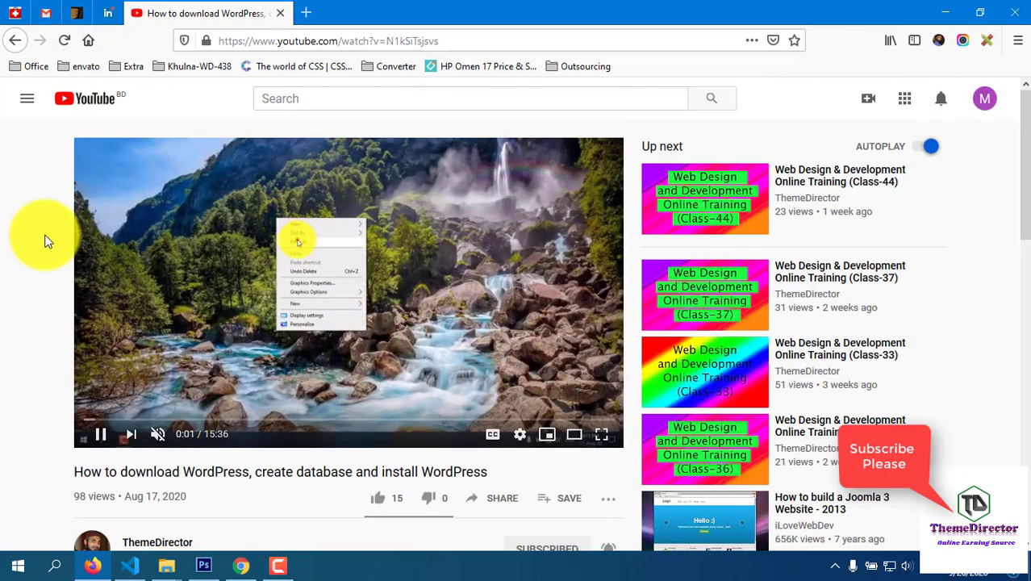
{"action": "scroll", "coordinate": [44, 245], "scroll_direction": "down", "scroll_amount": 3}
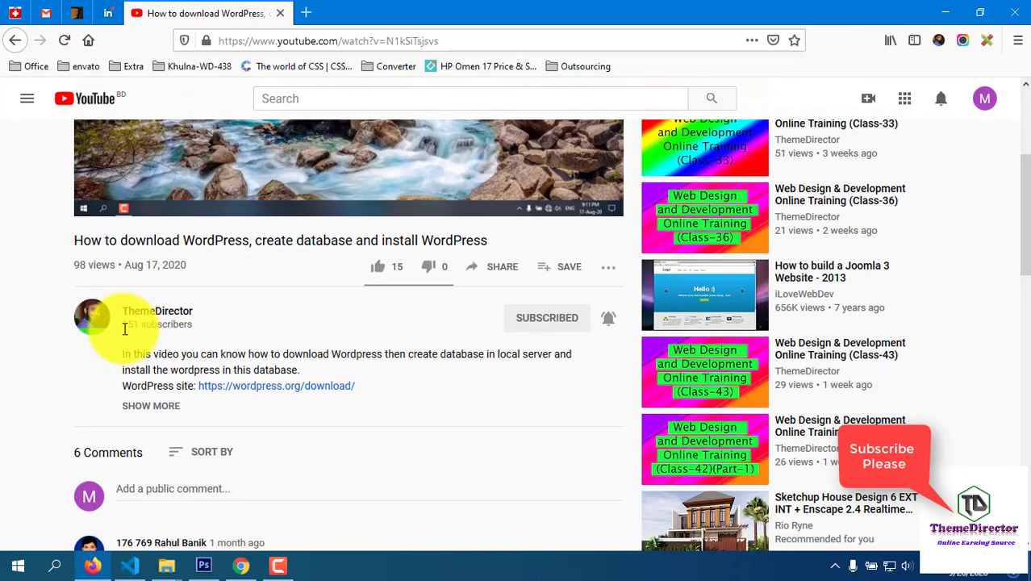
{"action": "left_click_drag", "start_coordinate": [124, 328], "coordinate": [192, 325]}
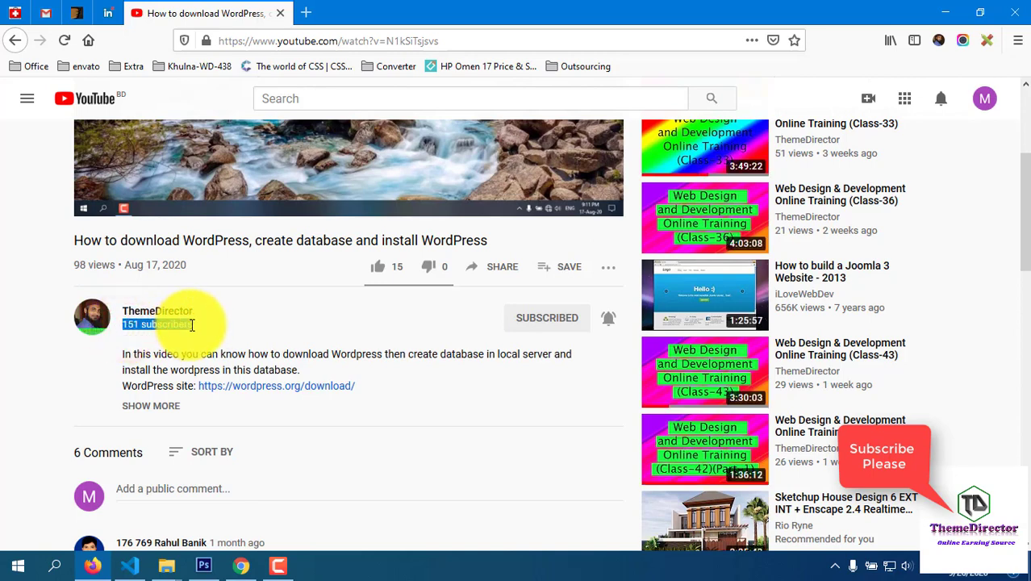